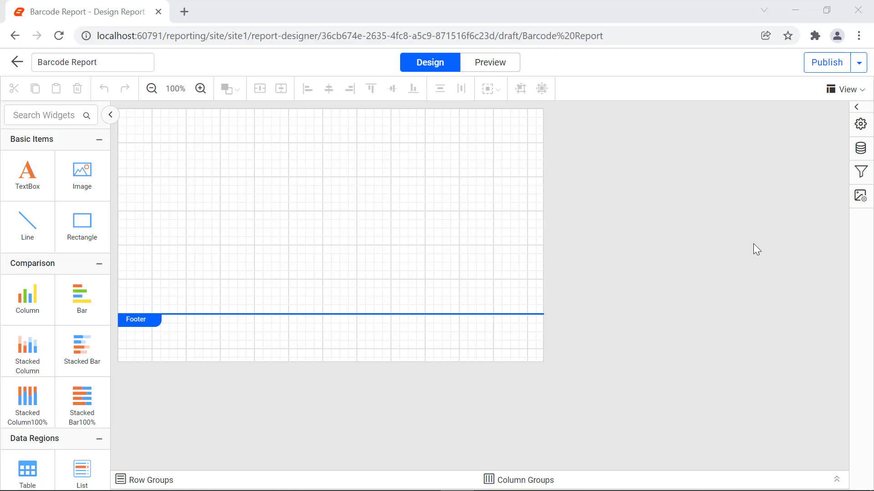
# Start a new data source and name it OrderDetails.
pyautogui.click(861, 148)
pyautogui.click(591, 202)
pyautogui.doubleClick(607, 155)
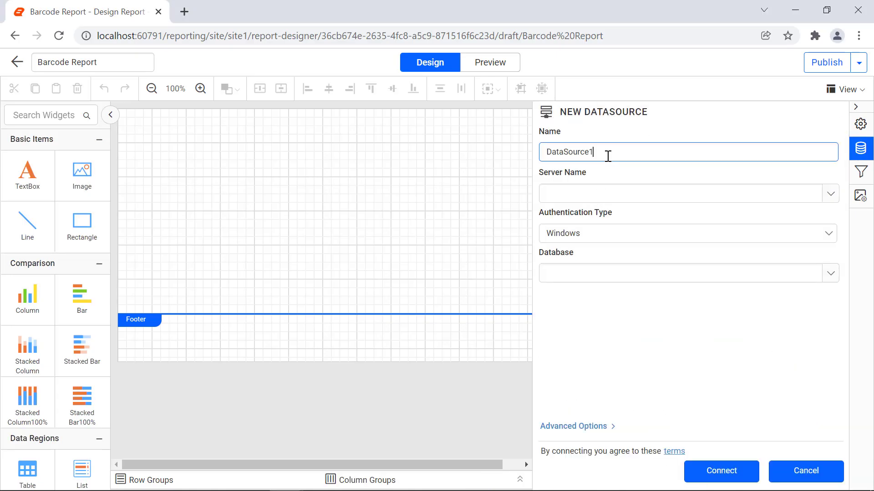
pyautogui.write('OrderDetails')
# Set the data source's connection string with its credentials for the Northwind database, choose None as authentication type, and connect.
pyautogui.click(573, 426)
pyautogui.click(587, 270)
pyautogui.click(581, 348)
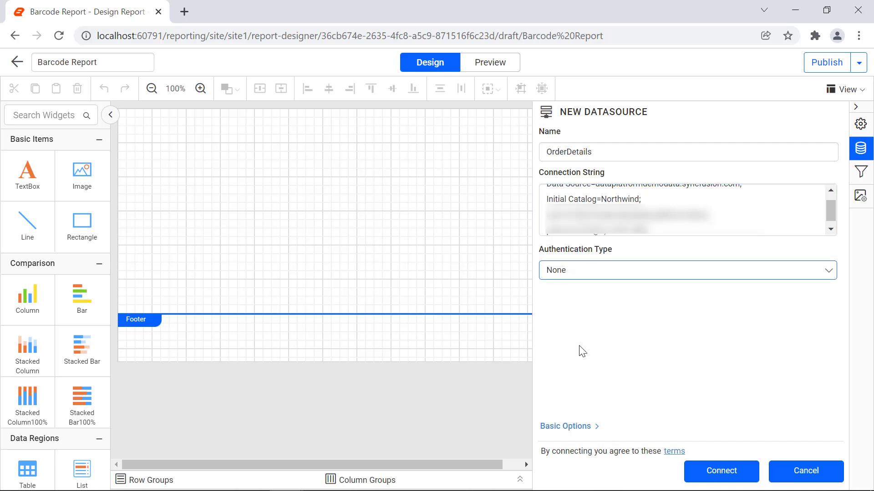
pyautogui.click(728, 483)
# Name the dataset OrderDataset and define it with a SQL query joining Order Details and Products on ProductID.
pyautogui.doubleClick(329, 114)
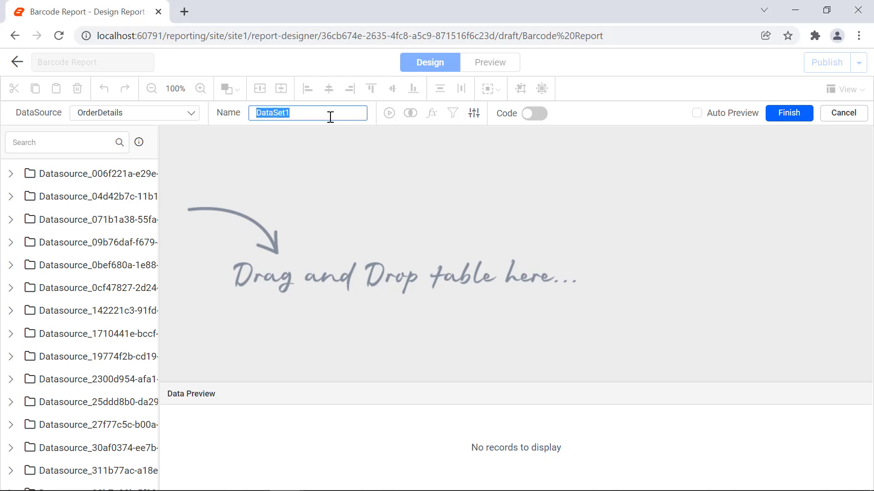
pyautogui.write('OrderDataset')
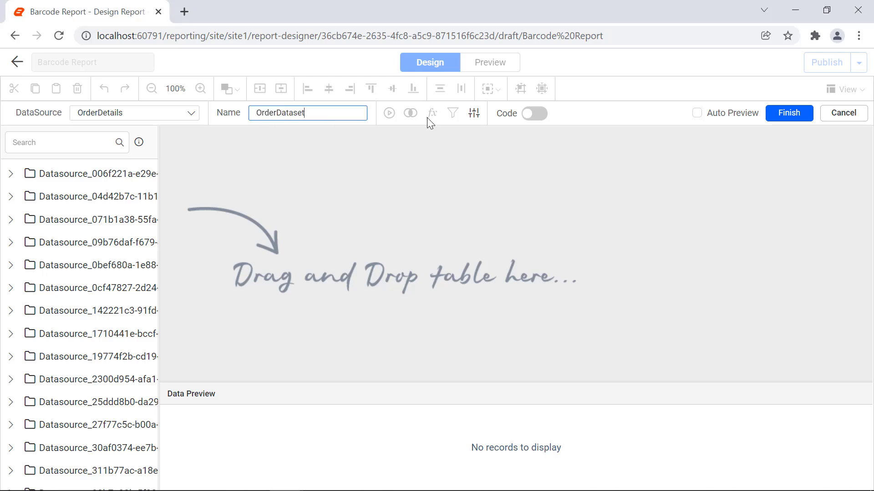
pyautogui.click(533, 113)
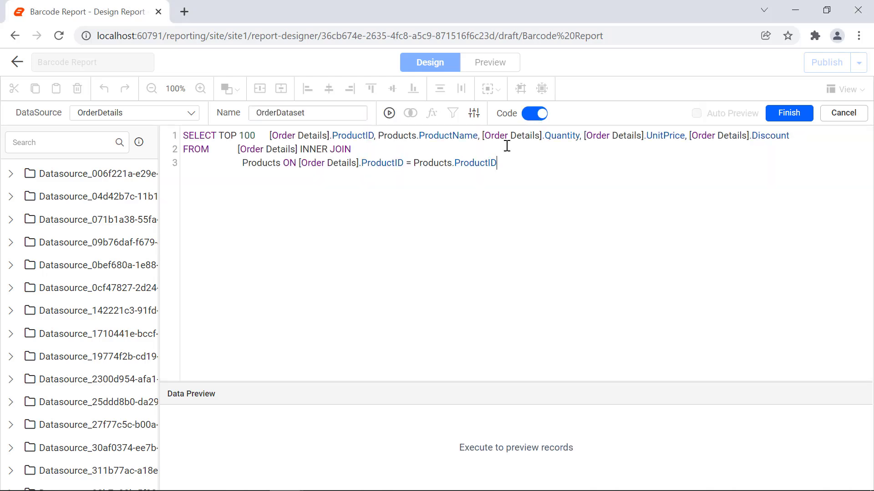
pyautogui.click(785, 122)
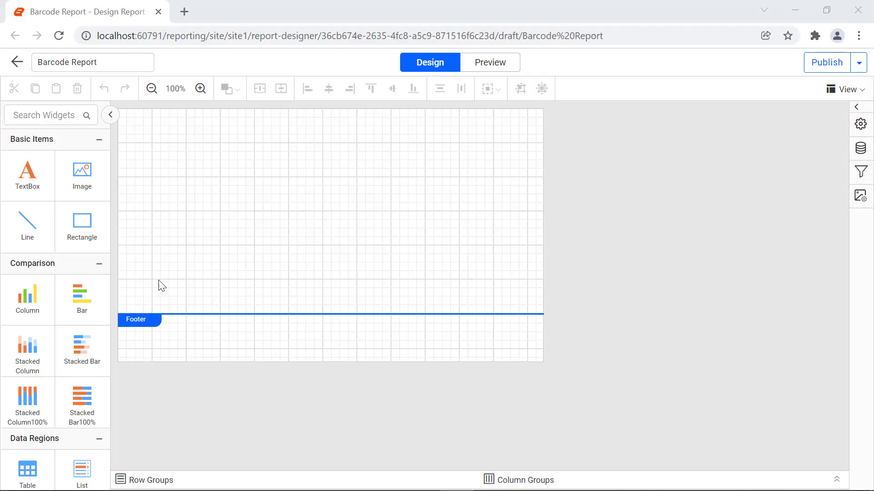
# Insert a table at the upper-left corner of the report body and extend it to five columns.
pyautogui.moveTo(27, 469); pyautogui.dragTo(128, 122)
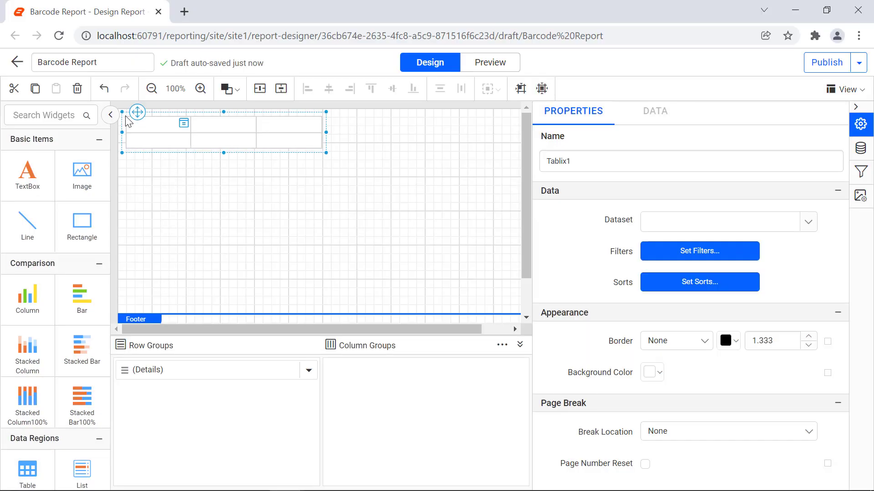
pyautogui.click(296, 121)
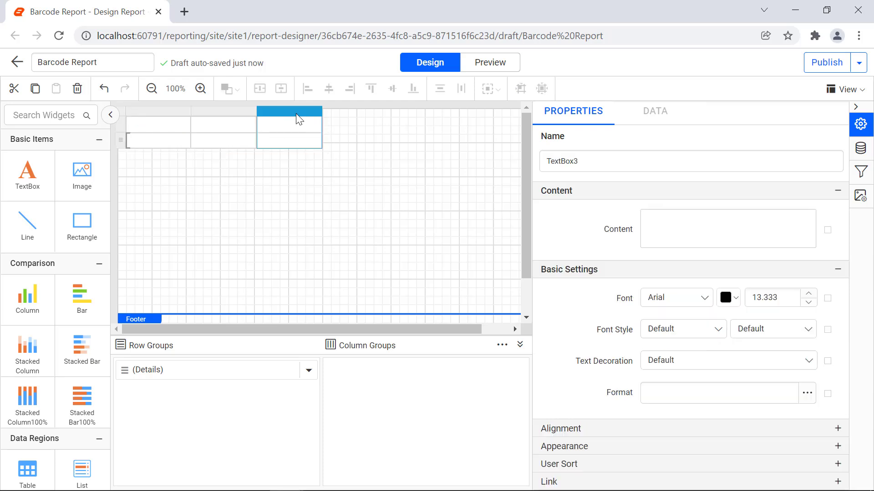
pyautogui.rightClick(296, 119)
pyautogui.click(429, 148)
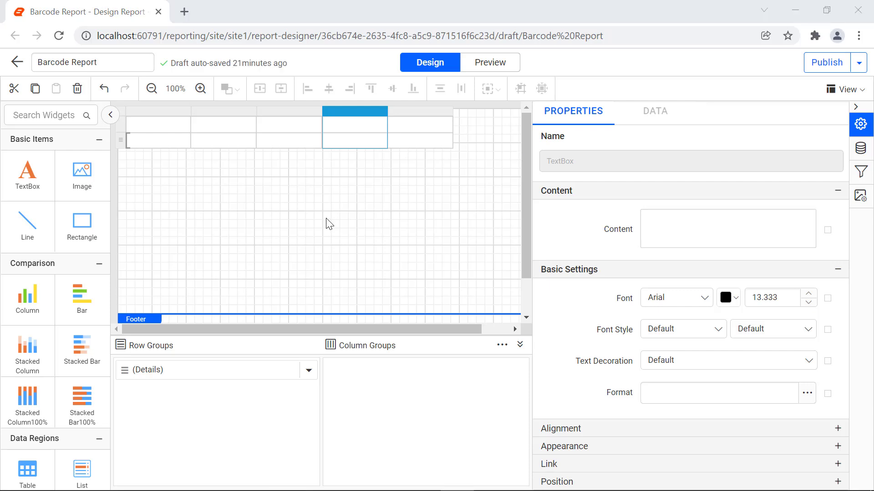
# Label the first two header cells of the table Product Name and Product ID.
pyautogui.click(169, 131)
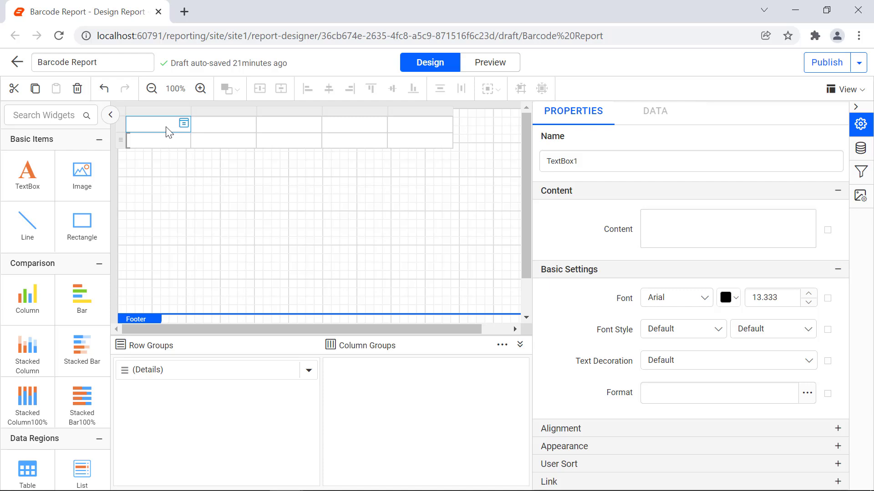
pyautogui.click(650, 219)
pyautogui.write('Product Name')
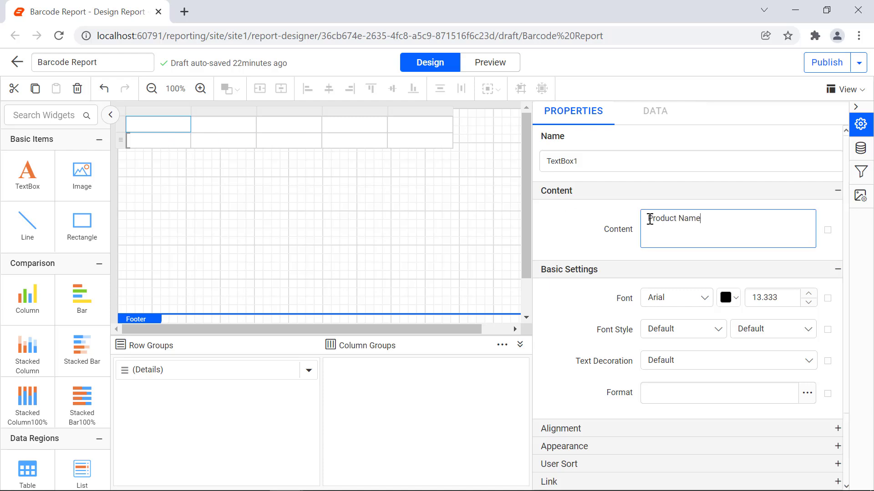
pyautogui.click(624, 248)
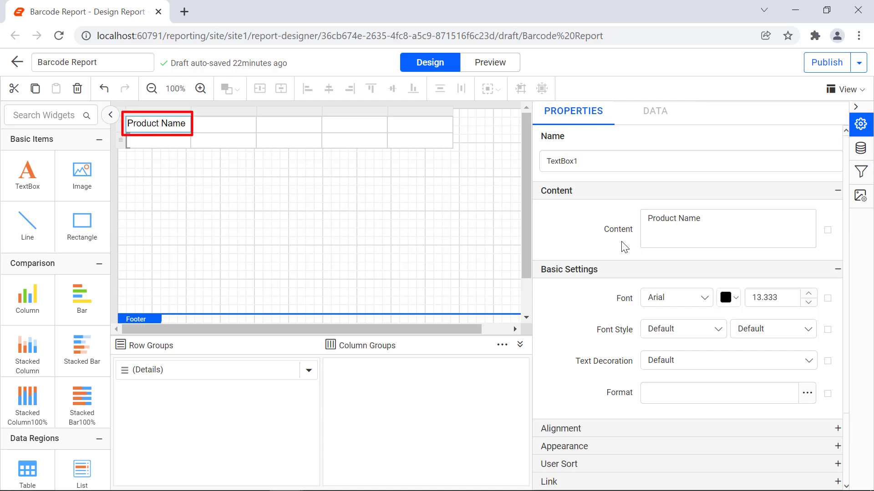
pyautogui.click(222, 126)
pyautogui.click(668, 232)
pyautogui.write('Product ID')
# Label the remaining three header cells Quantity, Unit Price and Total Price.
pyautogui.click(293, 127)
pyautogui.click(675, 227)
pyautogui.write('Quantity')
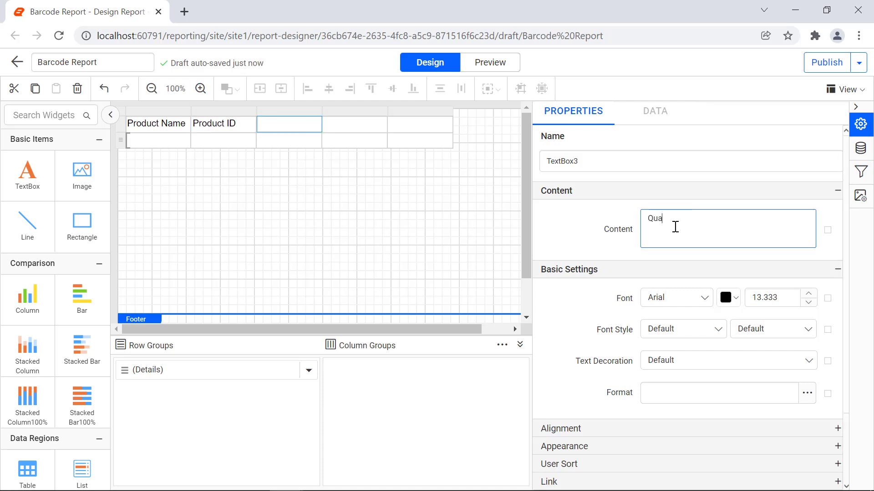
pyautogui.click(365, 127)
pyautogui.click(668, 222)
pyautogui.write('Unit Price')
pyautogui.click(420, 127)
pyautogui.click(649, 226)
pyautogui.write('Total Price')
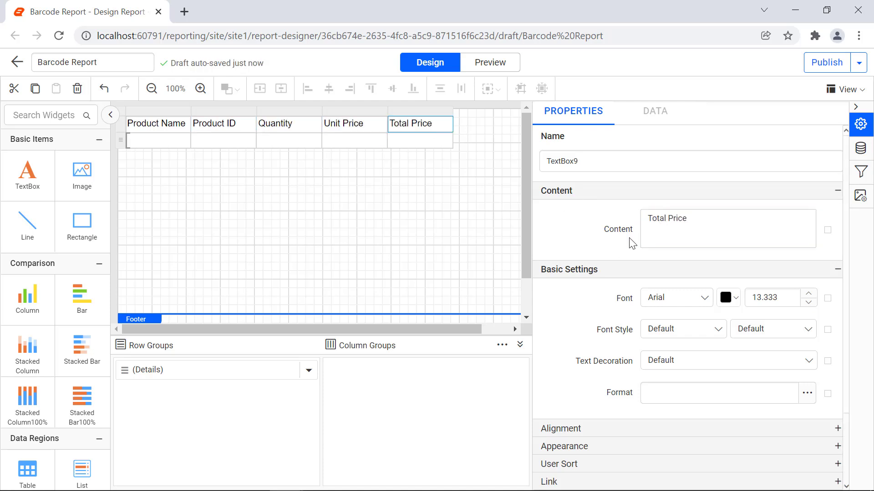
# Bind the detail cells under Product Name and Quantity to the ProductName and Quantity fields.
pyautogui.click(184, 139)
pyautogui.click(232, 207)
pyautogui.click(314, 140)
pyautogui.click(353, 228)
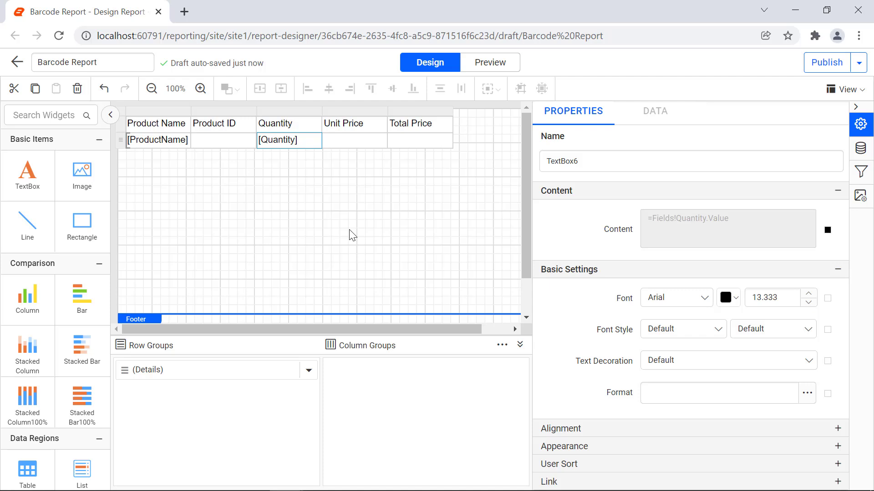
# Set the Unit Price detail cell's content to the expression =FormatCurrency(FormatNumber(Fields!UnitPrice.Value,2)).
pyautogui.click(365, 144)
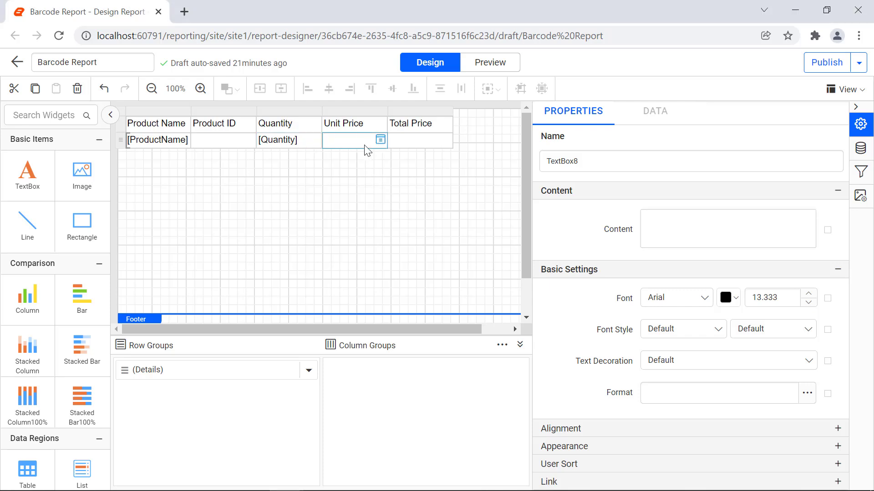
pyautogui.click(827, 230)
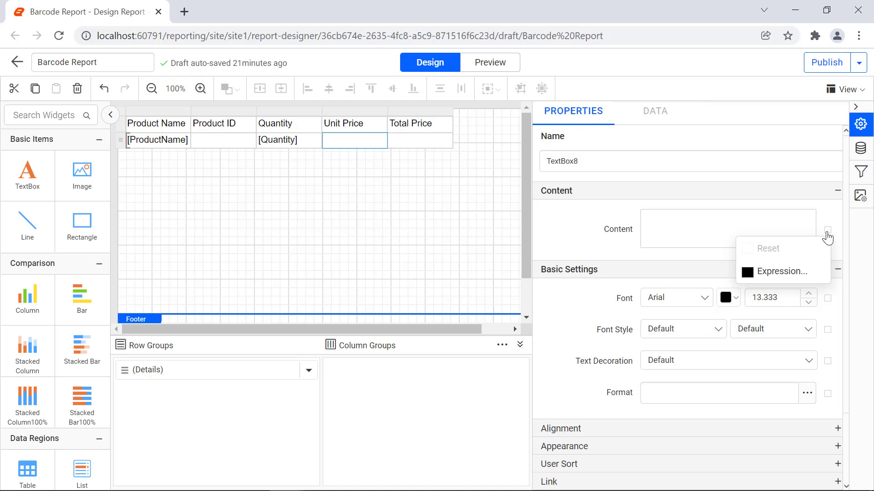
pyautogui.click(816, 275)
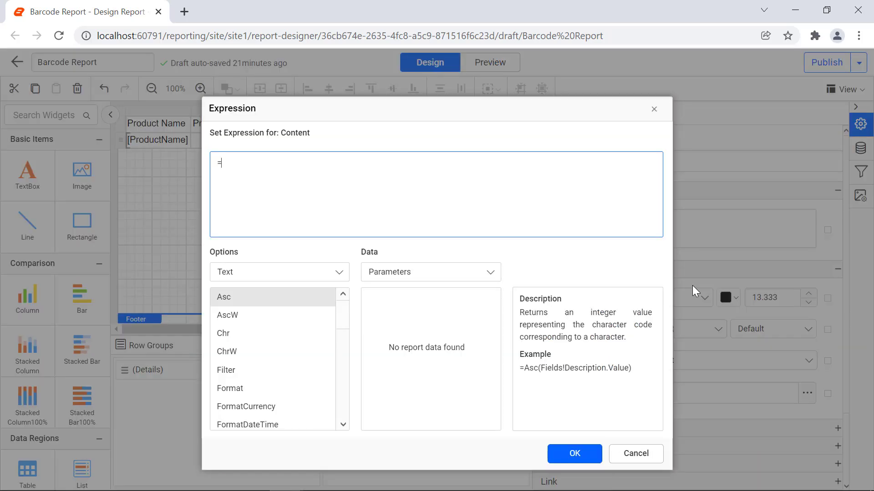
pyautogui.write('FormatCurrency(FormatNumber(Fields!UnitPrice.Value,2))')
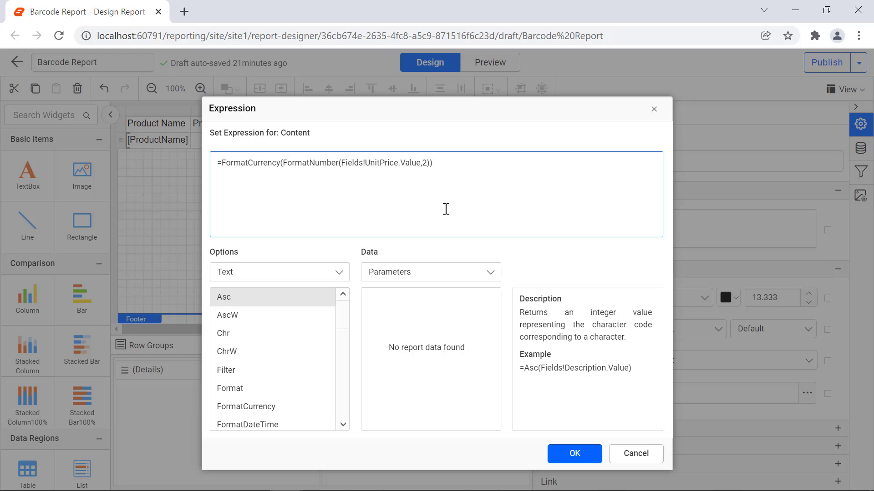
pyautogui.click(575, 453)
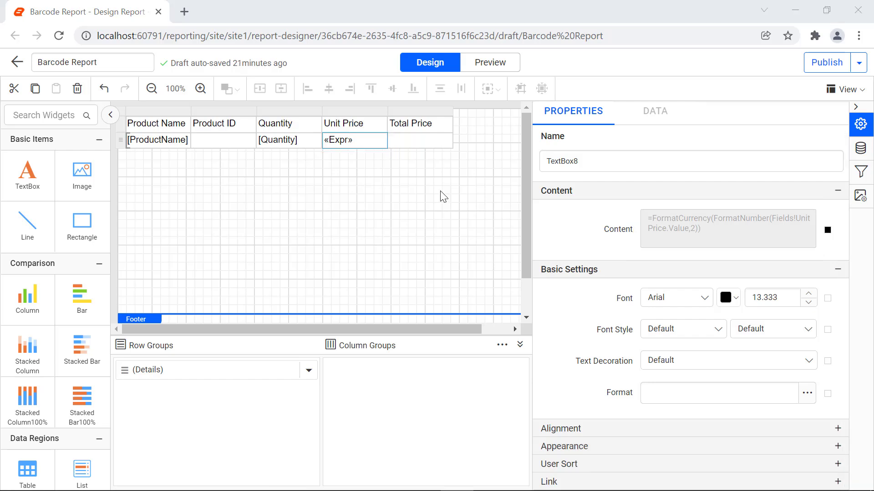
# Set the Total Price detail cell's content to the expression =FormatCurrency(FormatNumber(Fields!Quantity.Value * Fields!UnitPrice.Value,2)).
pyautogui.click(440, 141)
pyautogui.click(827, 230)
pyautogui.click(824, 275)
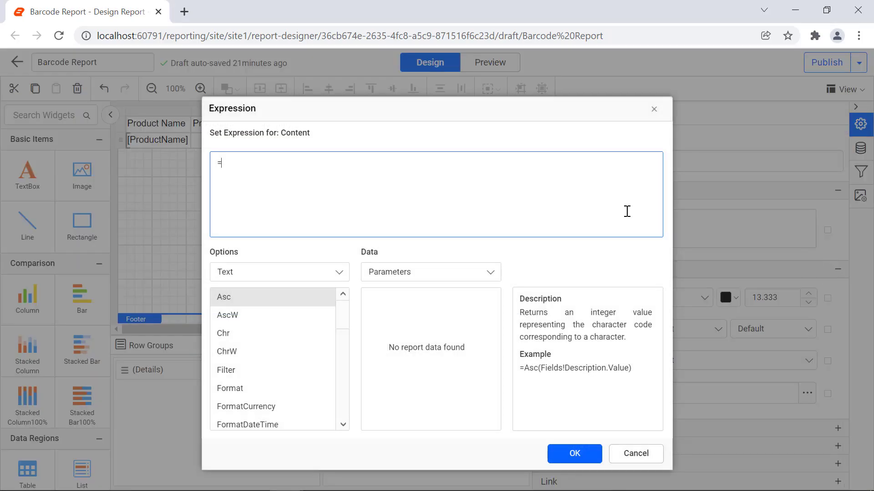
pyautogui.write('FormatCurrency(FormatNumber(Fields!Quantity.Value * Fields!UnitPrice.Value,2))')
pyautogui.click(574, 454)
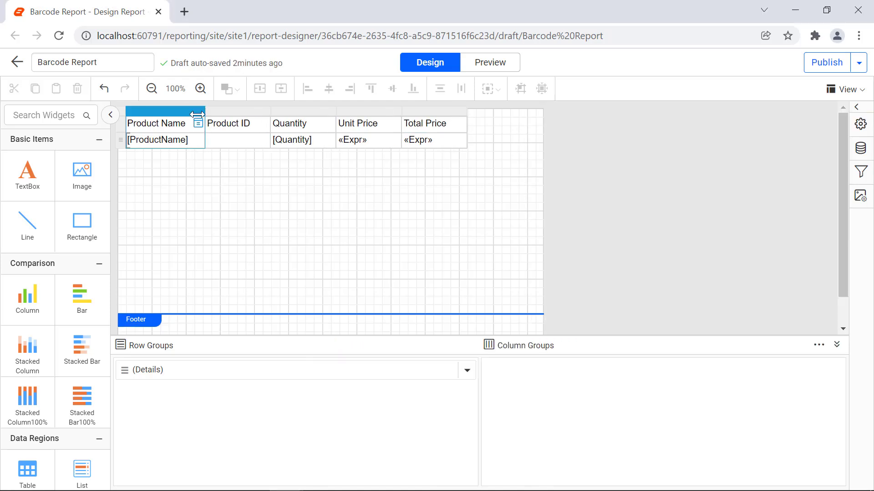
# Widen all five table columns, making the Product ID column the widest.
pyautogui.moveTo(204, 112); pyautogui.dragTo(238, 112)
pyautogui.moveTo(299, 112); pyautogui.dragTo(416, 112)
pyautogui.click(482, 112)
pyautogui.moveTo(482, 112); pyautogui.dragTo(542, 112)
pyautogui.moveTo(608, 112); pyautogui.dragTo(667, 111)
pyautogui.moveTo(746, 112); pyautogui.dragTo(780, 111)
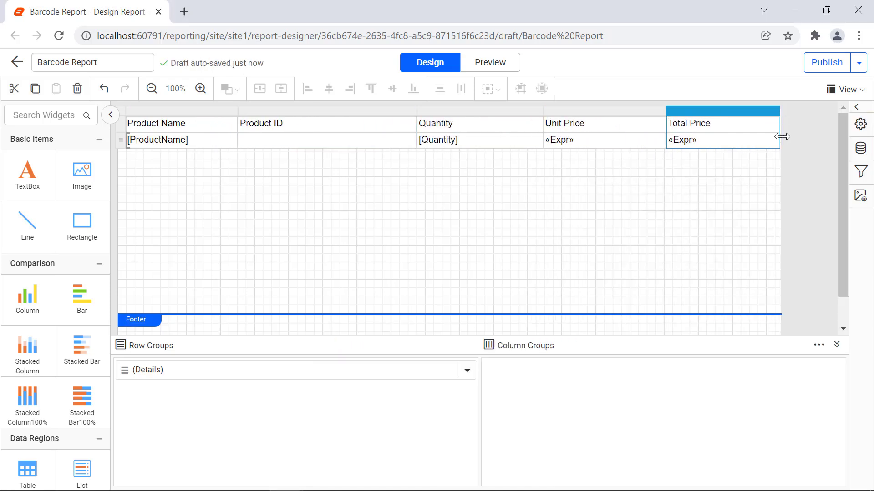
# Format the header row in Segoe UI with centered text and Middle vertical alignment.
pyautogui.click(121, 124)
pyautogui.click(860, 124)
pyautogui.click(677, 297)
pyautogui.write('Seg')
pyautogui.click(664, 403)
pyautogui.click(698, 429)
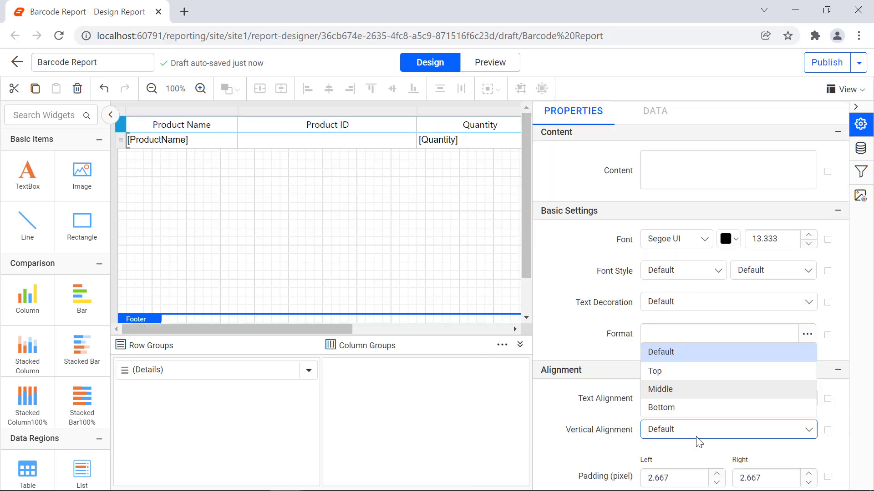
pyautogui.click(664, 389)
# Give the header row a blue background with bold white text.
pyautogui.click(653, 405)
pyautogui.click(713, 372)
pyautogui.scroll(5, 713, 371)
pyautogui.click(774, 267)
pyautogui.click(774, 335)
# Set the detail row's font to Segoe UI and preview the report.
pyautogui.click(120, 140)
pyautogui.click(677, 236)
pyautogui.write('Seg')
pyautogui.click(664, 343)
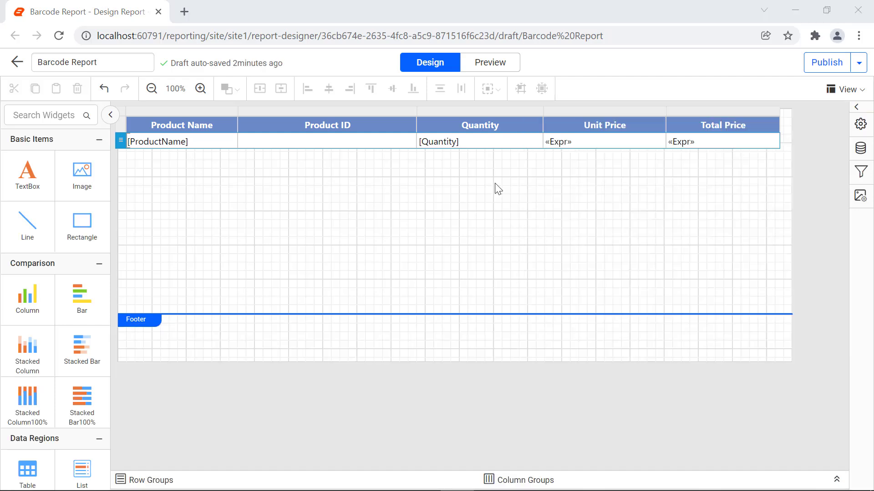
pyautogui.click(503, 67)
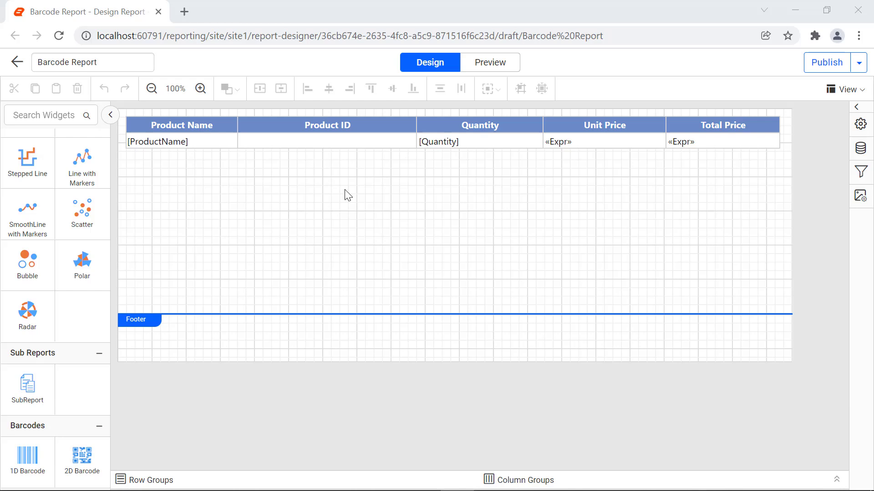
# Insert a rectangle into the detail cell under Product ID.
pyautogui.click(363, 142)
pyautogui.rightClick(364, 142)
pyautogui.moveTo(416, 425)
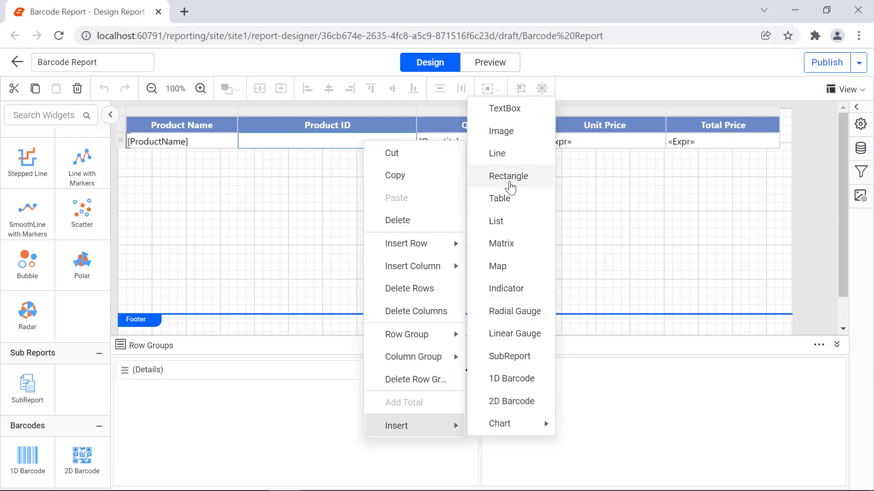
pyautogui.click(510, 181)
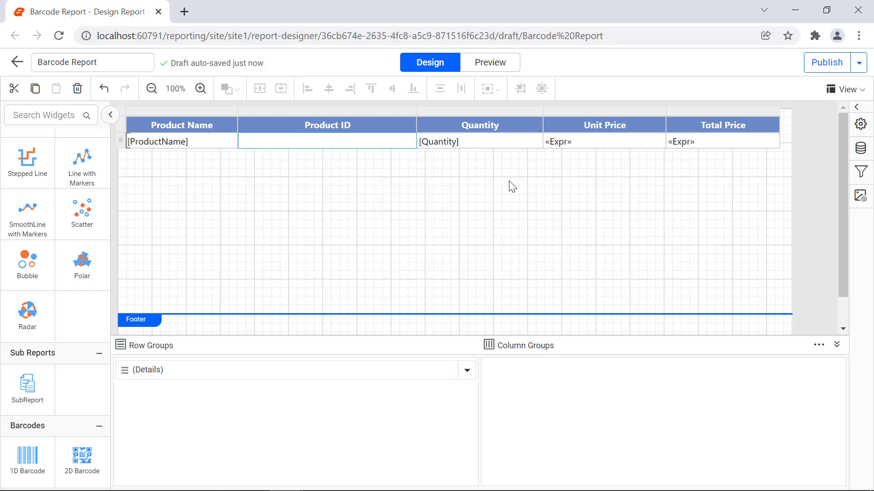
# Place a 1D barcode inside the Product ID detail cell and make the detail row slightly taller.
pyautogui.moveTo(28, 457); pyautogui.dragTo(271, 148)
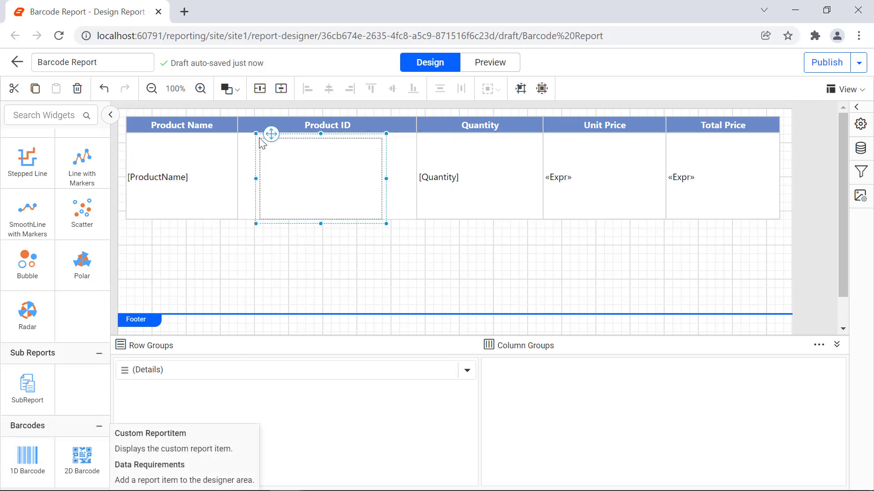
pyautogui.click(178, 211)
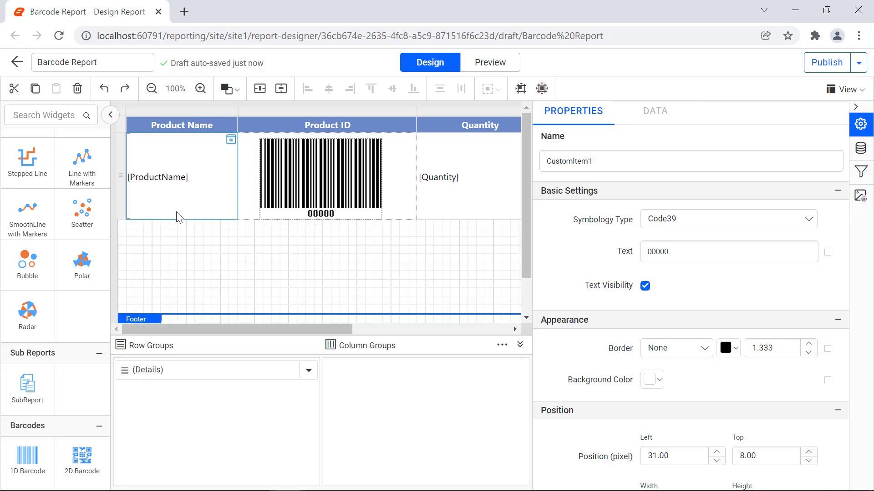
pyautogui.moveTo(125, 220); pyautogui.dragTo(125, 230)
# Move the barcode to left 8 and top 7 pixels, widen it across the Product ID cell, and tighten the row height around it.
pyautogui.click(296, 182)
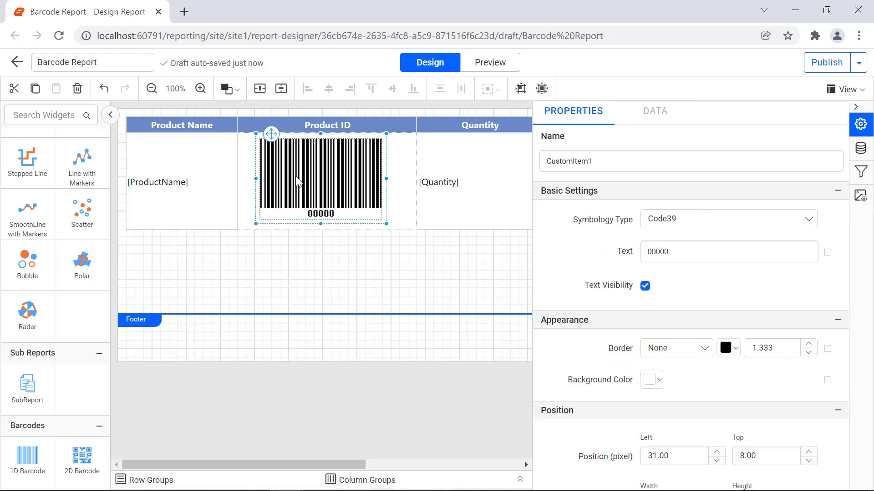
pyautogui.moveTo(272, 135); pyautogui.dragTo(255, 134)
pyautogui.moveTo(371, 223); pyautogui.dragTo(415, 215)
pyautogui.click(158, 221)
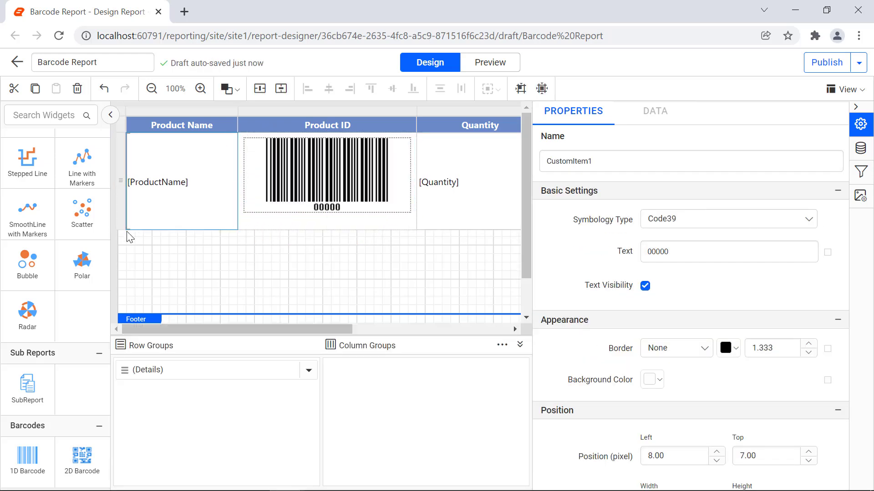
pyautogui.moveTo(124, 229); pyautogui.dragTo(122, 218)
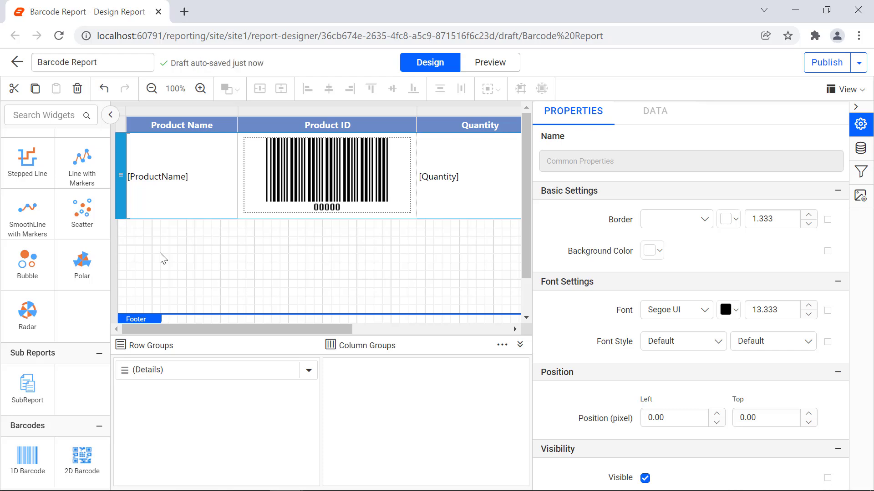
# Set the barcode's text in the Product ID cell to the expression =Fields!ProductID.Value.
pyautogui.click(248, 210)
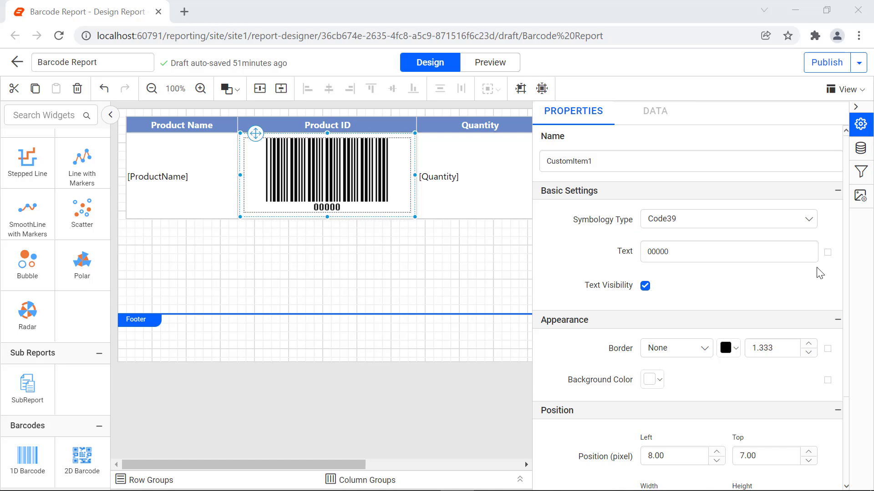
pyautogui.click(827, 252)
pyautogui.click(818, 293)
pyautogui.hotkey('ctrl', 'a')
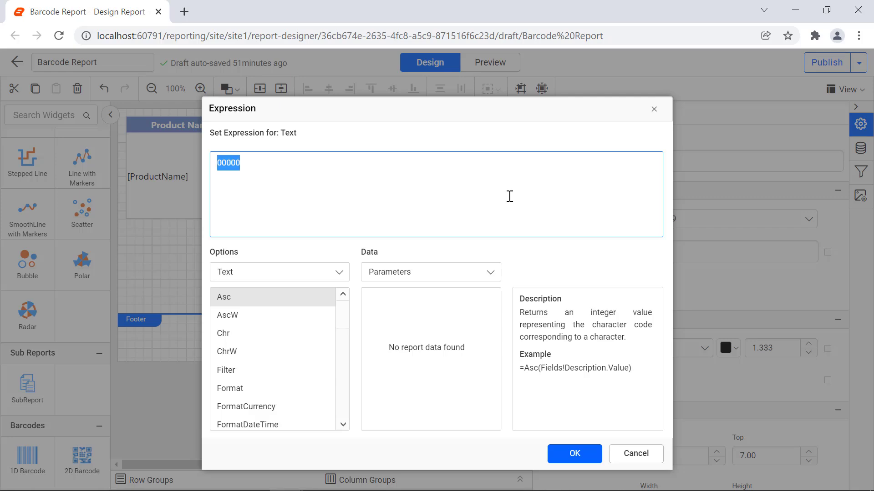
pyautogui.write('Fields!ProductID.Value')
pyautogui.click(219, 164)
pyautogui.write('=')
pyautogui.click(575, 453)
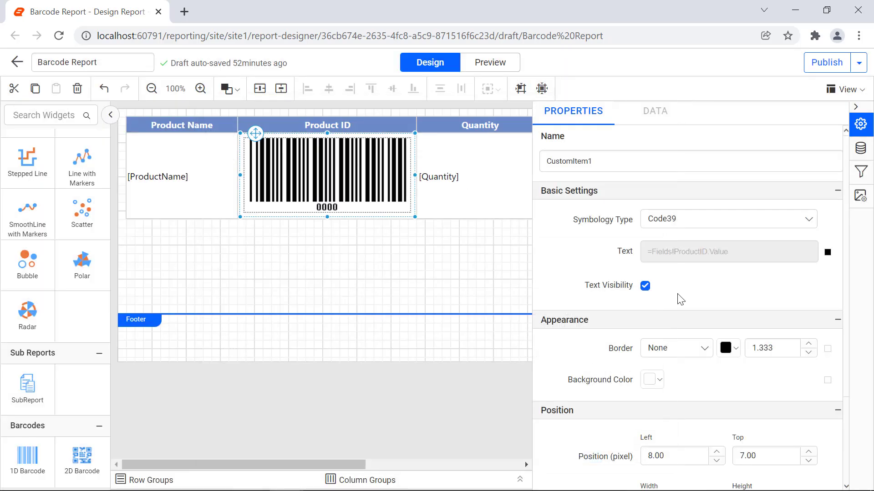
# Turn the barcode's text visibility off and back on, and preview the report.
pyautogui.click(645, 289)
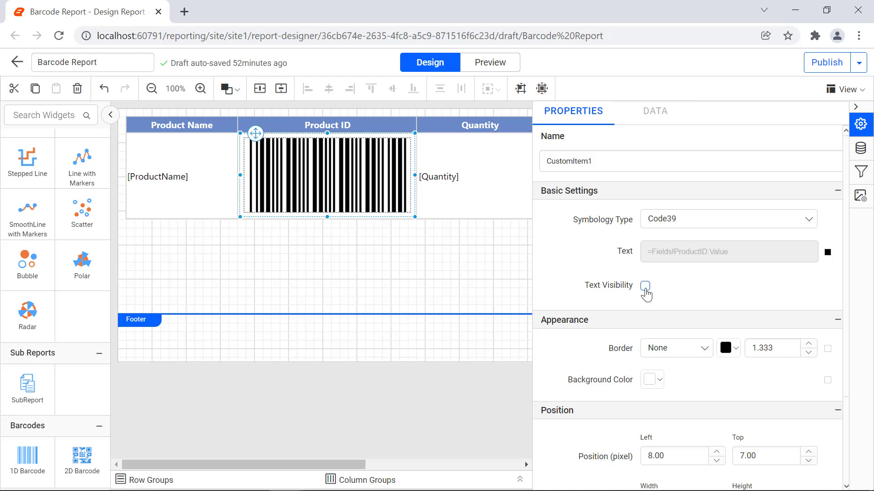
pyautogui.click(645, 289)
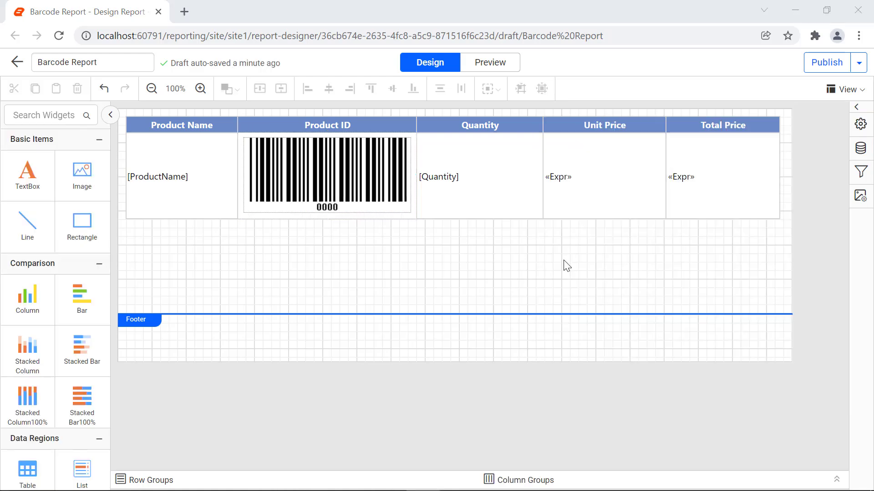
pyautogui.click(477, 64)
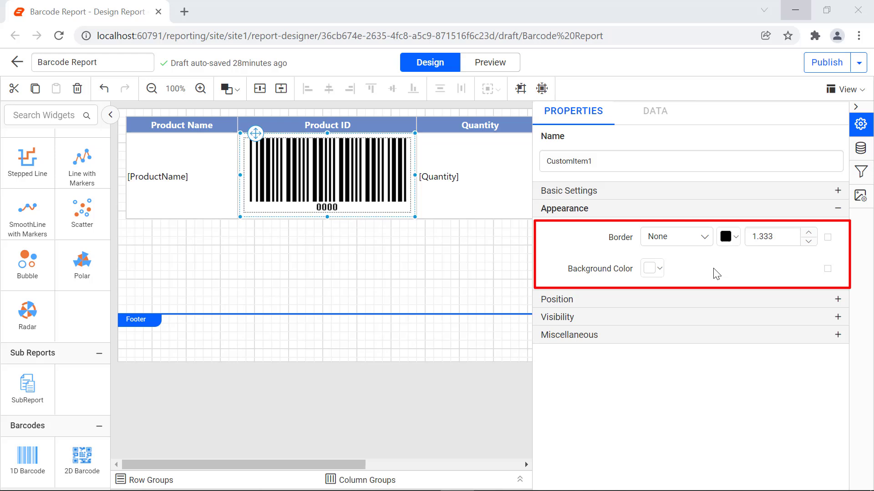
# Give the barcode a Solid border and a pale yellow rgba(251,248,205,1) background, and preview the report.
pyautogui.click(704, 237)
pyautogui.click(689, 327)
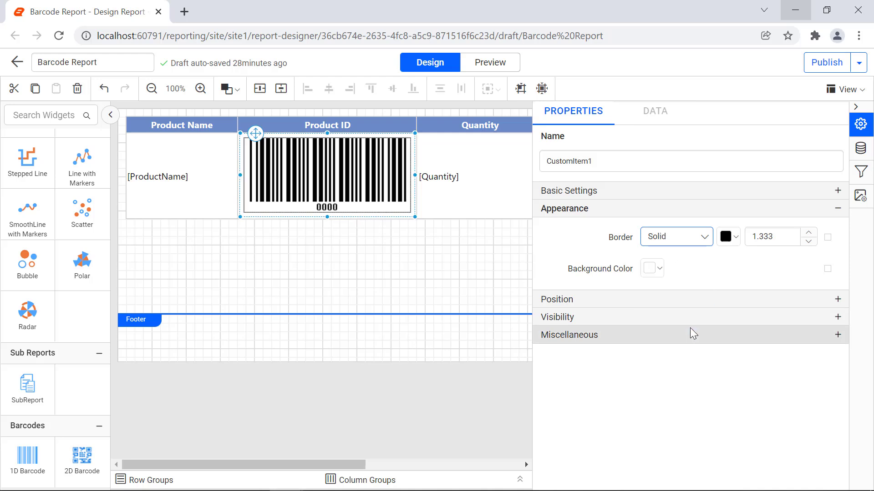
pyautogui.click(658, 270)
pyautogui.click(699, 297)
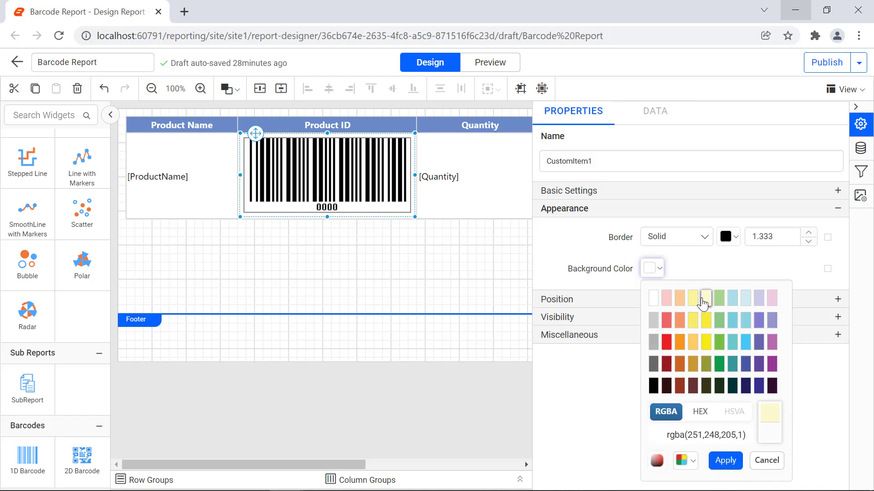
pyautogui.click(729, 462)
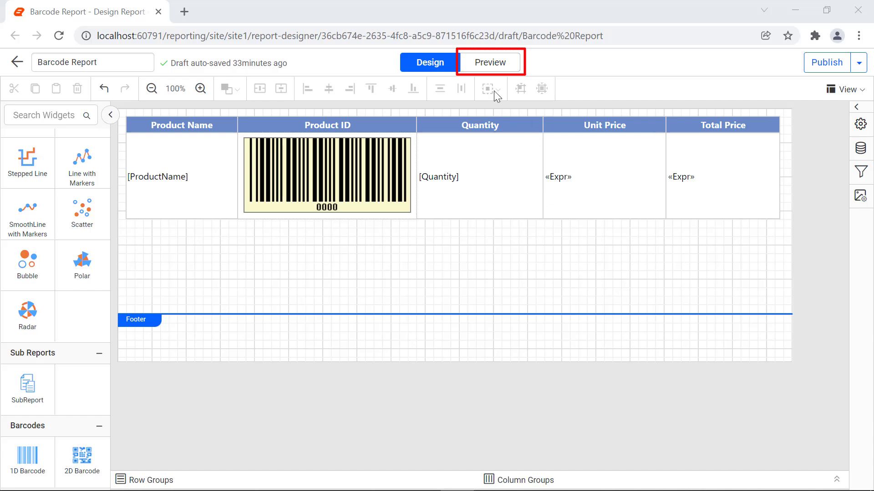
pyautogui.click(487, 64)
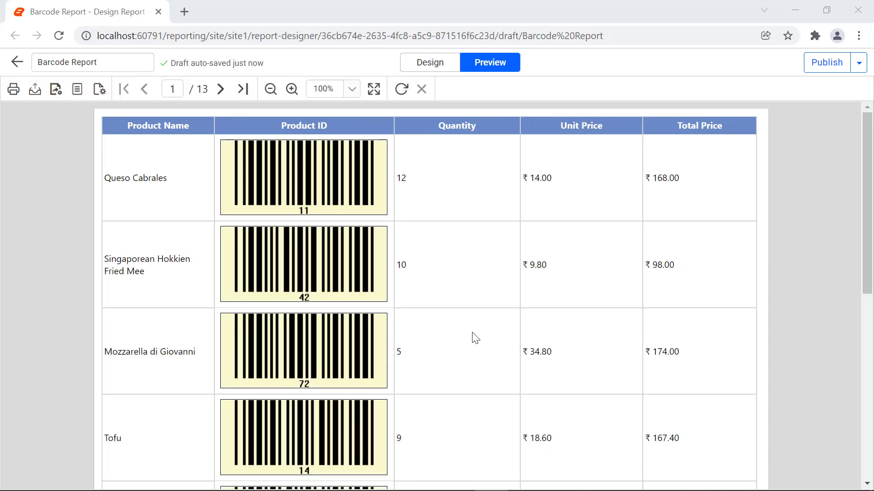